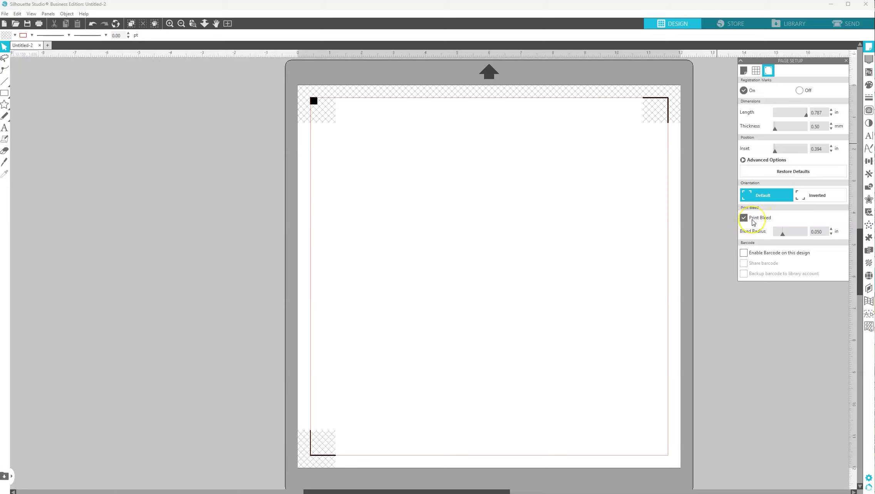
Turn off the print bleed in the page setup and close those settings
{"action": "left_click", "coordinate": [747, 228]}
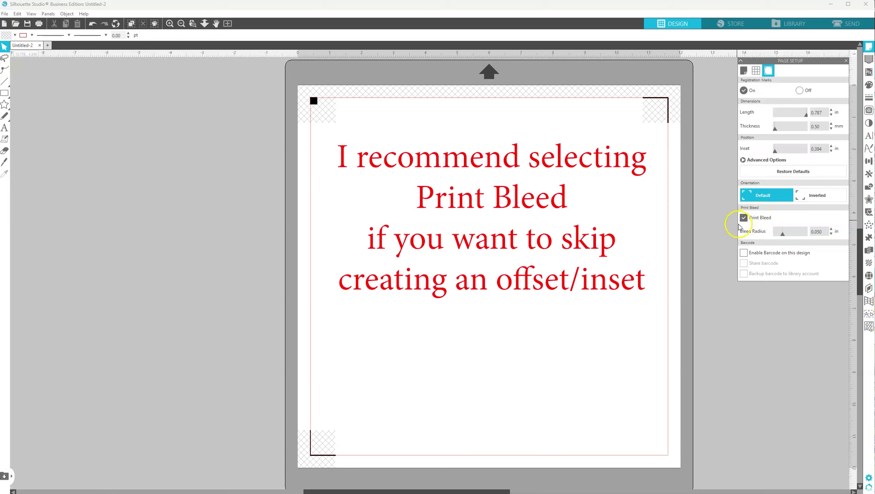
{"action": "left_click", "coordinate": [744, 218]}
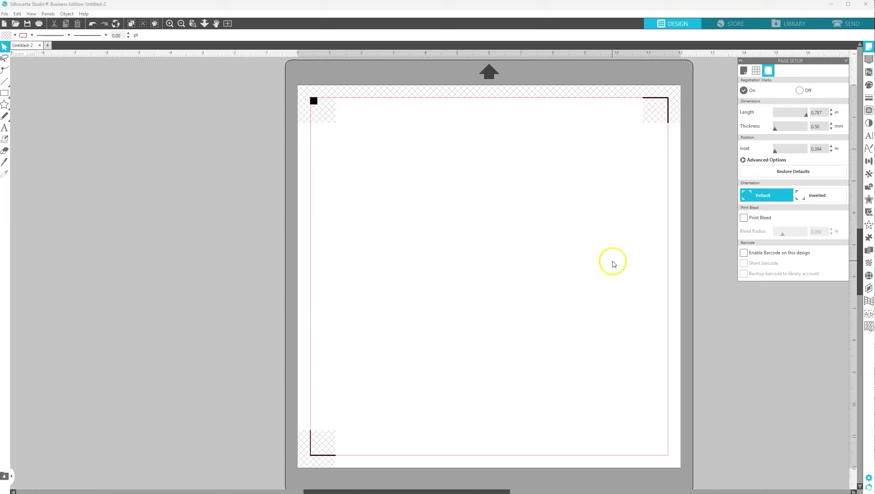
{"action": "left_click", "coordinate": [846, 60]}
{"action": "left_click", "coordinate": [5, 14]}
{"action": "left_click", "coordinate": [22, 48]}
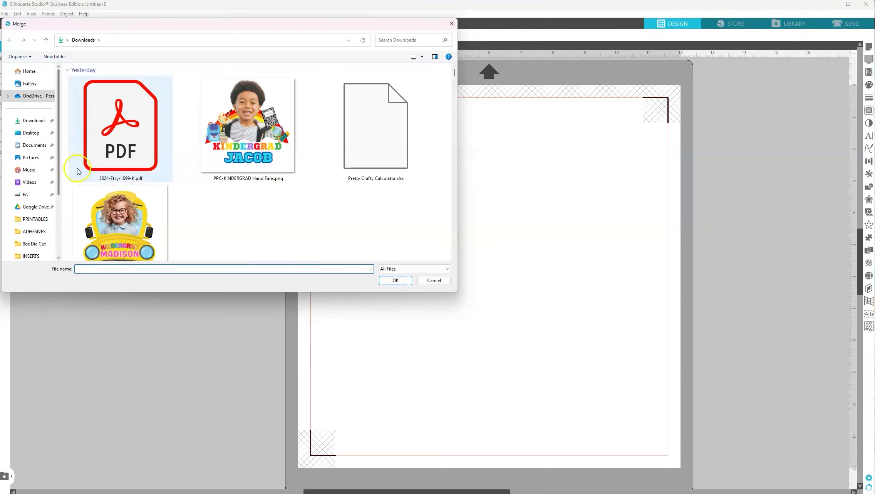
{"action": "left_click", "coordinate": [439, 280]}
Bring KINDERGRAD (3).png and KINDERGRAD (5).png from the Downloads folder onto the page and minimize the folder window
{"action": "left_click", "coordinate": [459, 483]}
{"action": "left_click_drag", "start_coordinate": [150, 304], "coordinate": [401, 298]}
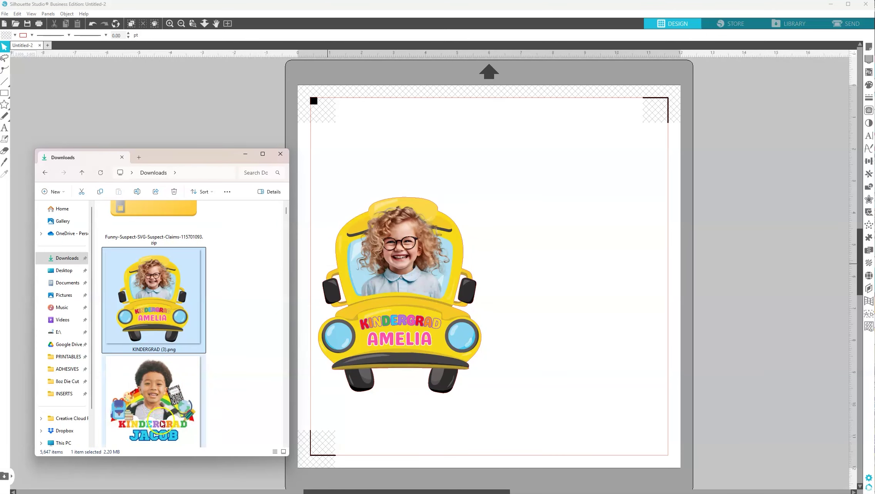
{"action": "scroll", "coordinate": [151, 393], "scroll_direction": "down", "scroll_amount": 3}
{"action": "left_click_drag", "start_coordinate": [150, 394], "coordinate": [523, 334]}
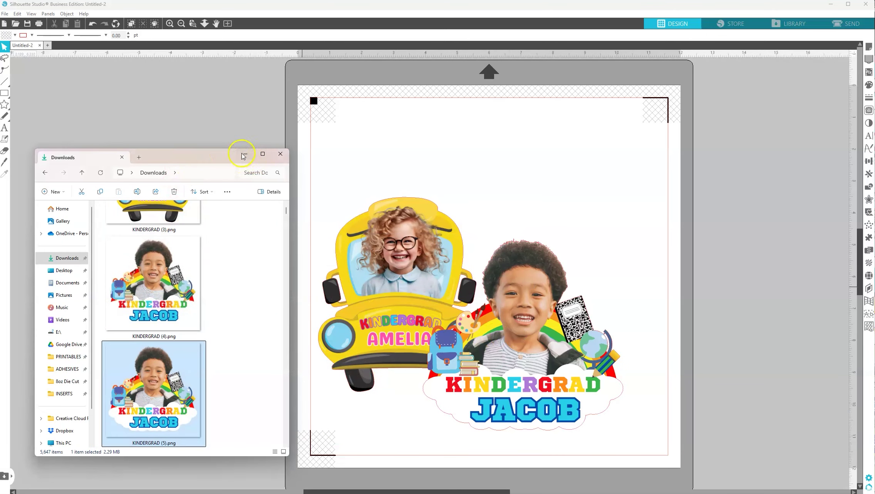
{"action": "left_click", "coordinate": [245, 153]}
Place the rainbow design off the page, beside the mat, and move the school bus to the middle of the page
{"action": "left_click_drag", "start_coordinate": [575, 368], "coordinate": [171, 246]}
{"action": "left_click_drag", "start_coordinate": [425, 353], "coordinate": [521, 353]}
{"action": "left_click", "coordinate": [569, 433]}
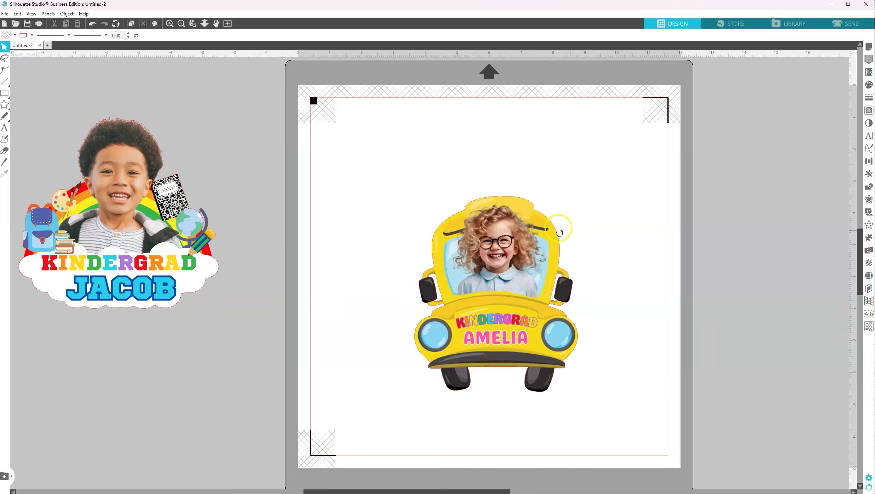
Enlarge the school bus design to about 8.36 by 10.04 in
{"action": "left_click", "coordinate": [516, 298]}
{"action": "left_click_drag", "start_coordinate": [580, 193], "coordinate": [664, 152]}
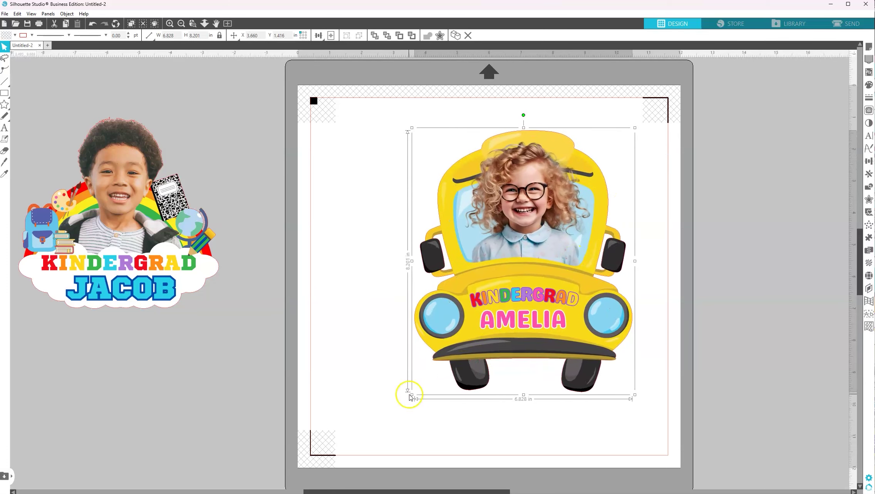
{"action": "left_click_drag", "start_coordinate": [411, 395], "coordinate": [362, 453]}
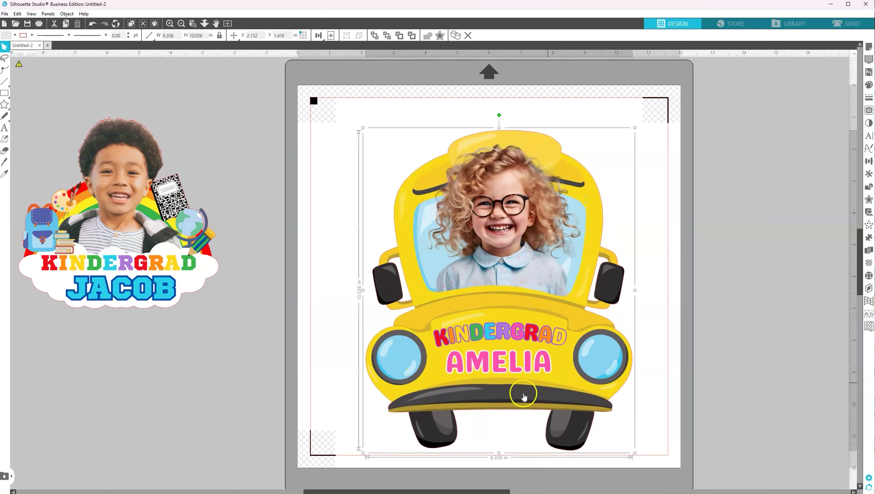
Examine the import options in the preferences, including PNG autotrace, and close them without changes
{"action": "left_click", "coordinate": [17, 13]}
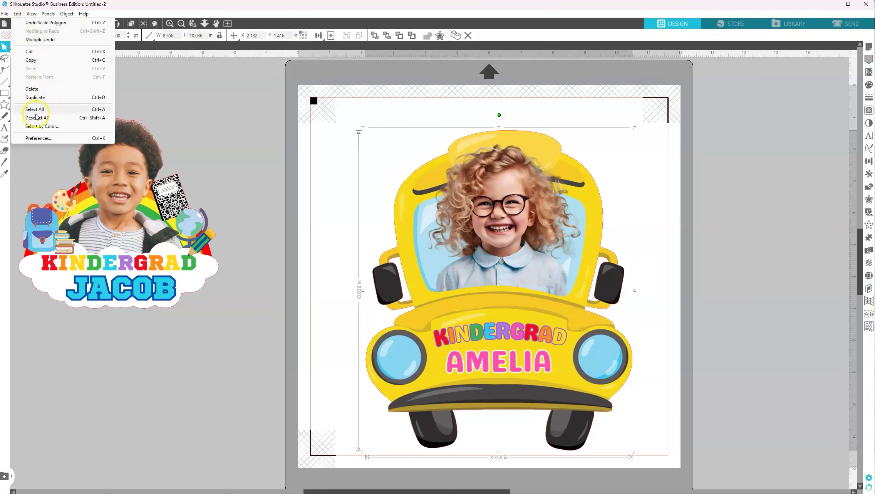
{"action": "left_click", "coordinate": [38, 138]}
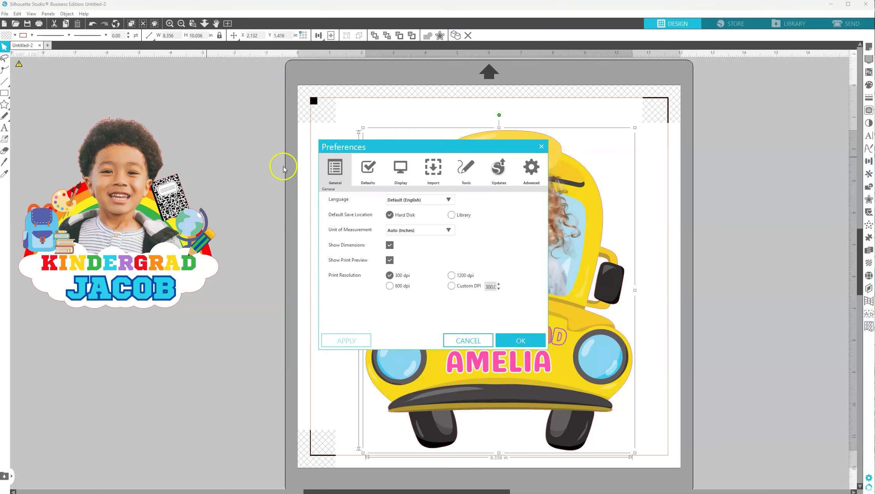
{"action": "left_click", "coordinate": [440, 171]}
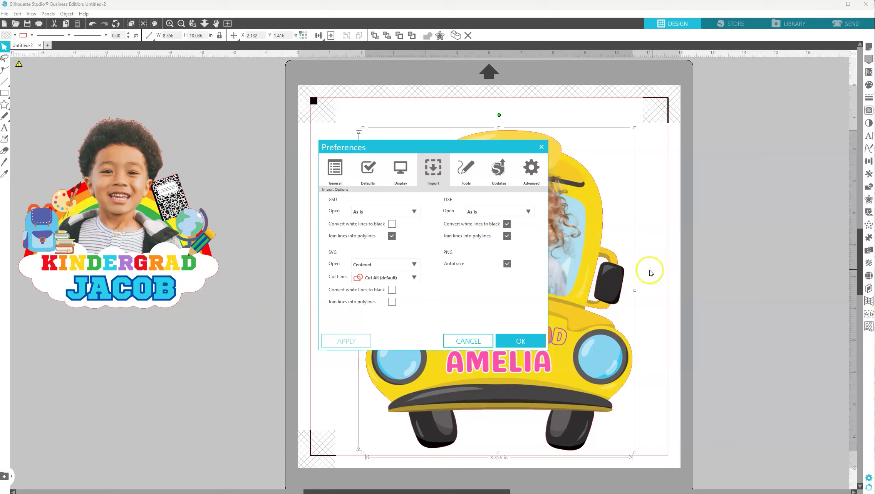
{"action": "left_click", "coordinate": [474, 339]}
Enlarge the school bus to about 9.25 by 11.11 in and position it inside the cut border between the registration marks
{"action": "left_click_drag", "start_coordinate": [554, 374], "coordinate": [546, 366]}
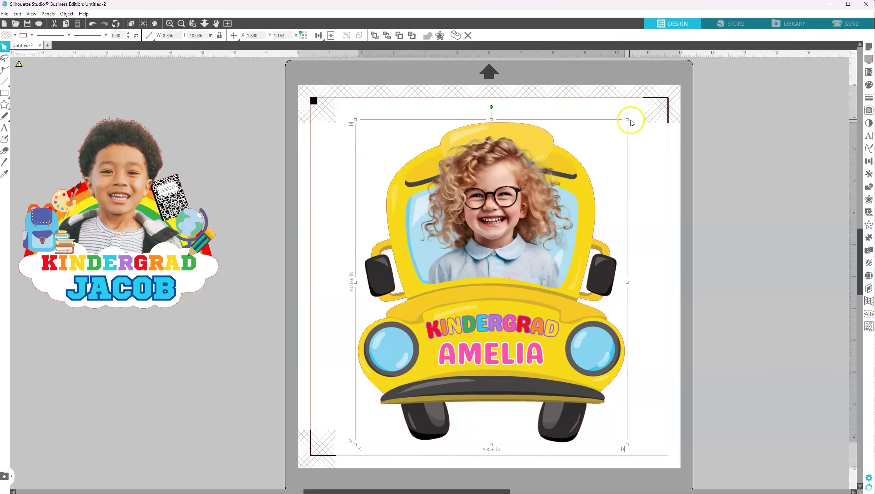
{"action": "left_click_drag", "start_coordinate": [627, 119], "coordinate": [644, 99]}
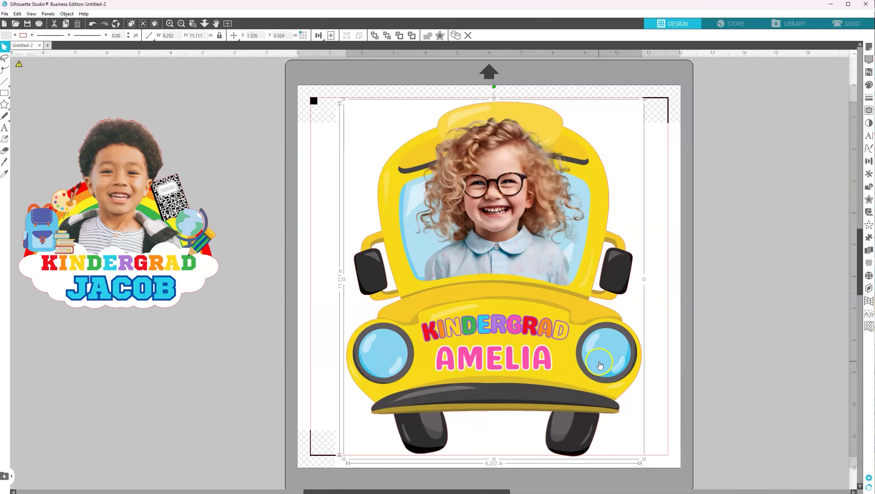
{"action": "left_click_drag", "start_coordinate": [506, 324], "coordinate": [506, 322]}
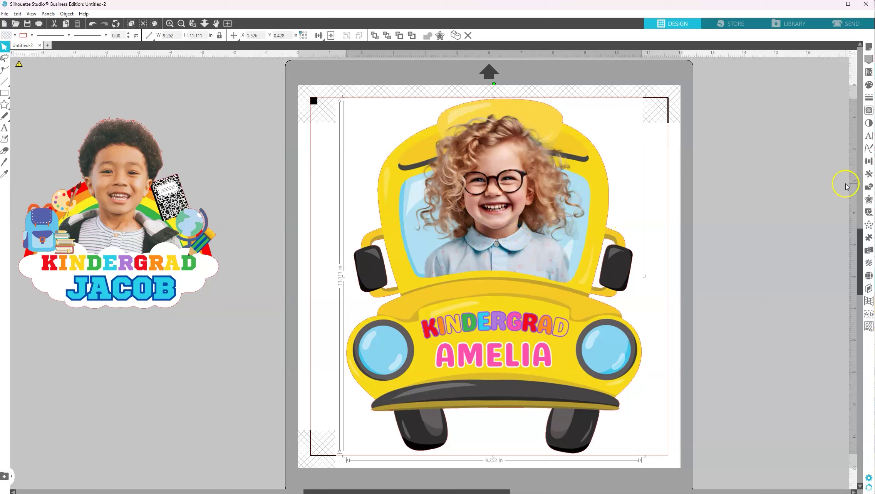
Create an internal offset of 0.035 in from the school bus outline
{"action": "left_click", "coordinate": [868, 199]}
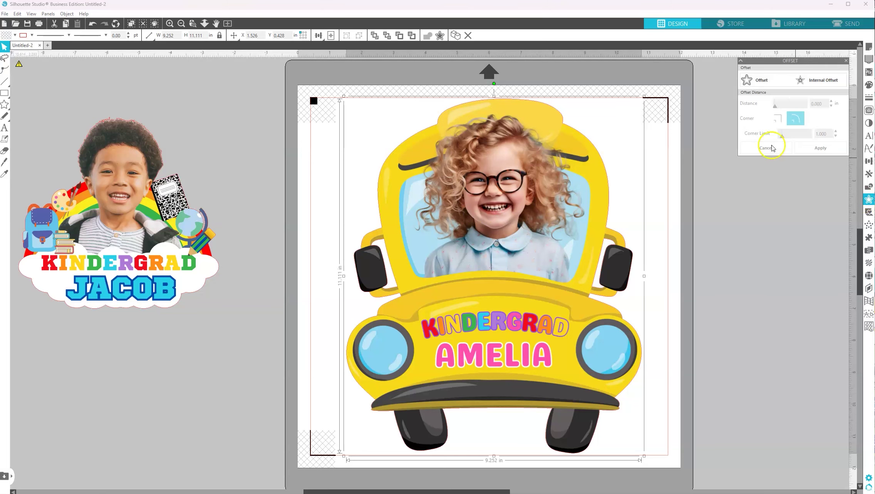
{"action": "left_click", "coordinate": [804, 82]}
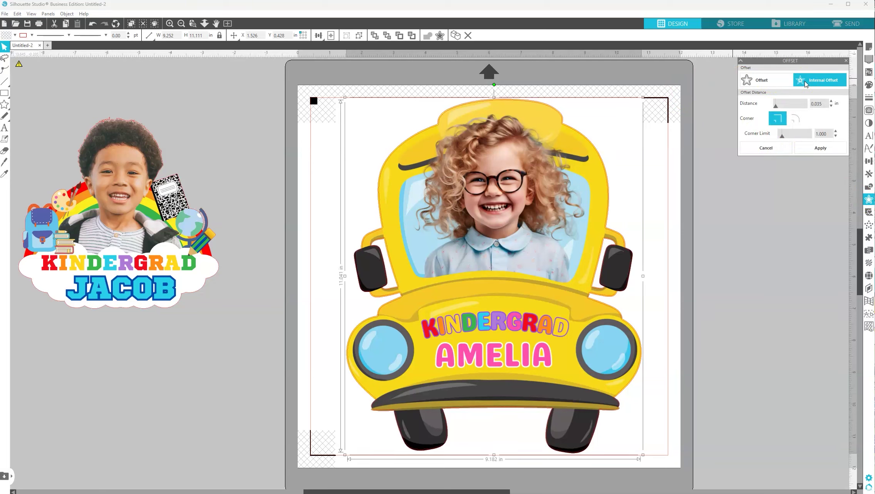
{"action": "left_click", "coordinate": [791, 83]}
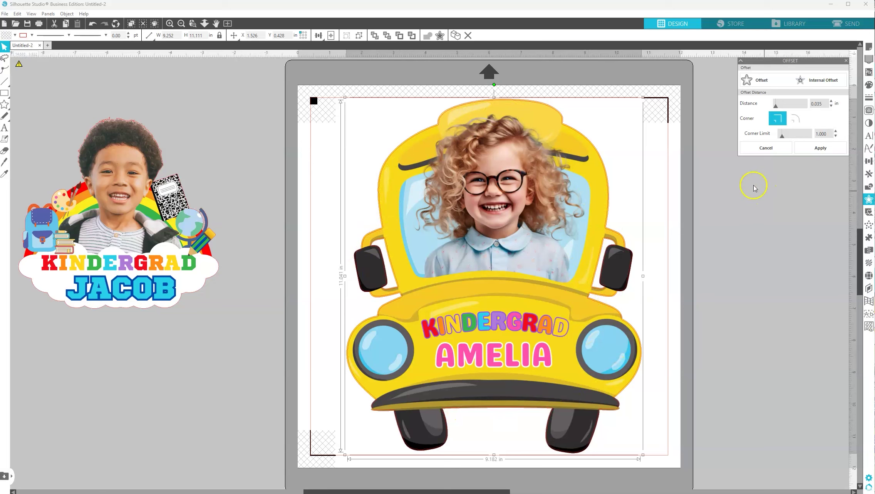
{"action": "left_click", "coordinate": [821, 150]}
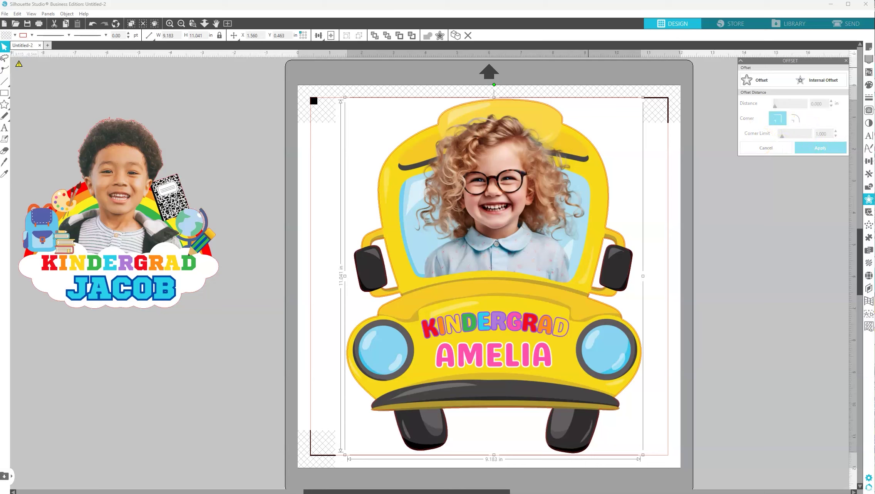
Color the internal offset line blue and deselect the design
{"action": "left_click", "coordinate": [31, 35]}
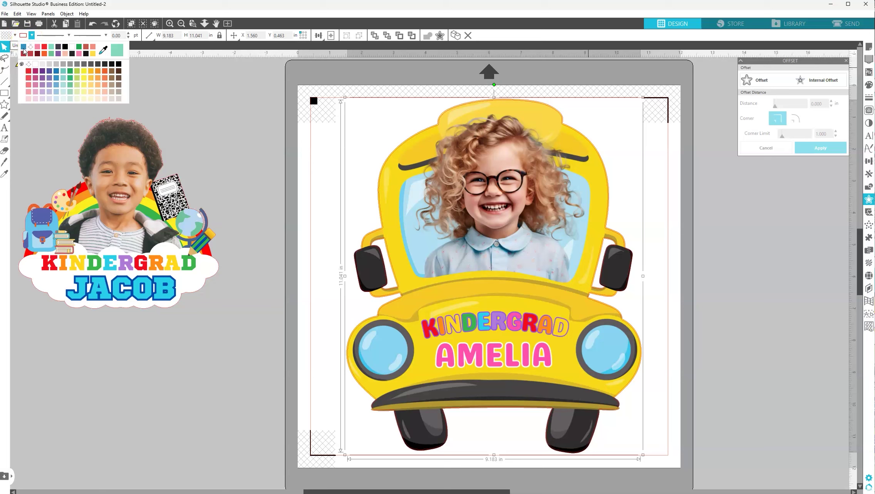
{"action": "left_click", "coordinate": [24, 48]}
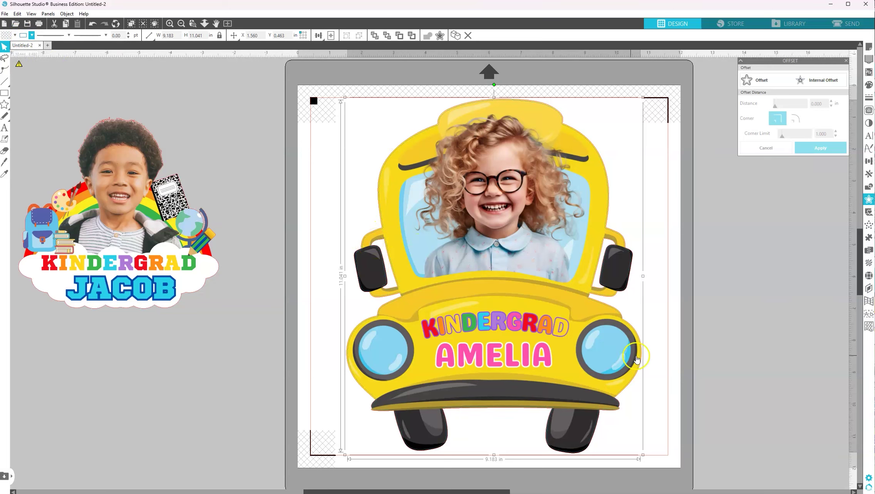
{"action": "left_click", "coordinate": [795, 118]}
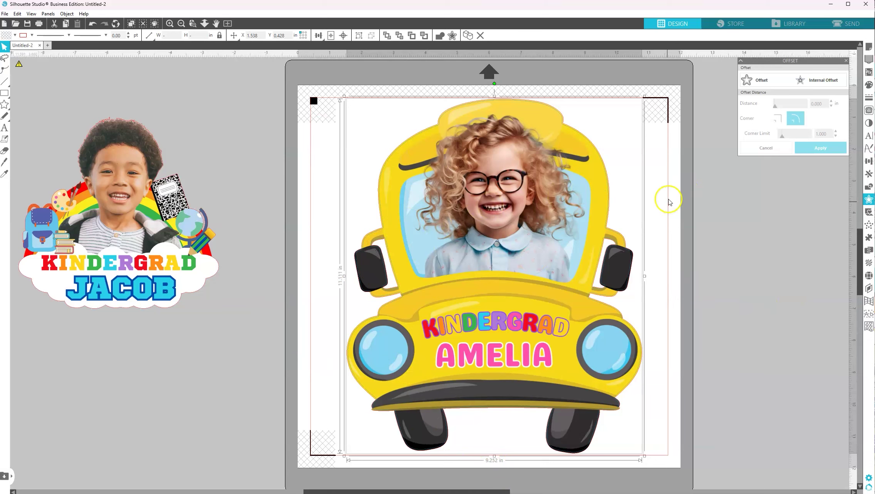
{"action": "left_click", "coordinate": [672, 218]}
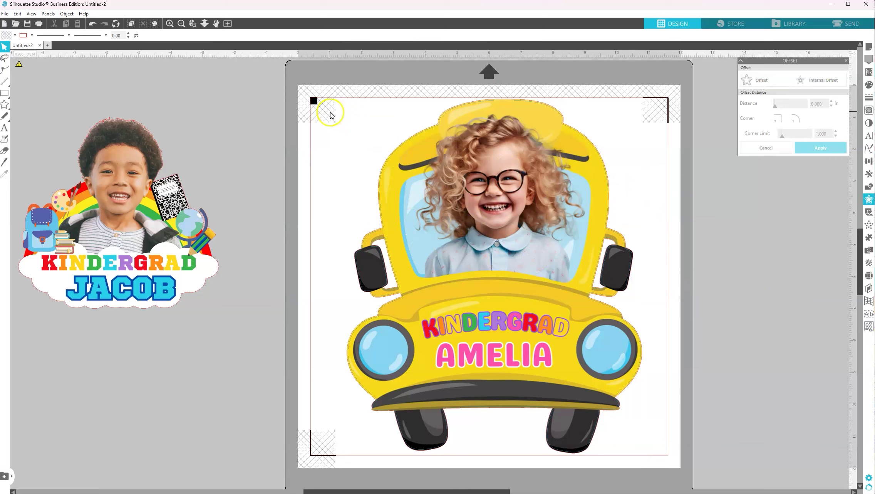
Start printing the current page on the ET-8550 Series printer and open that printer's preferences
{"action": "left_click", "coordinate": [5, 14]}
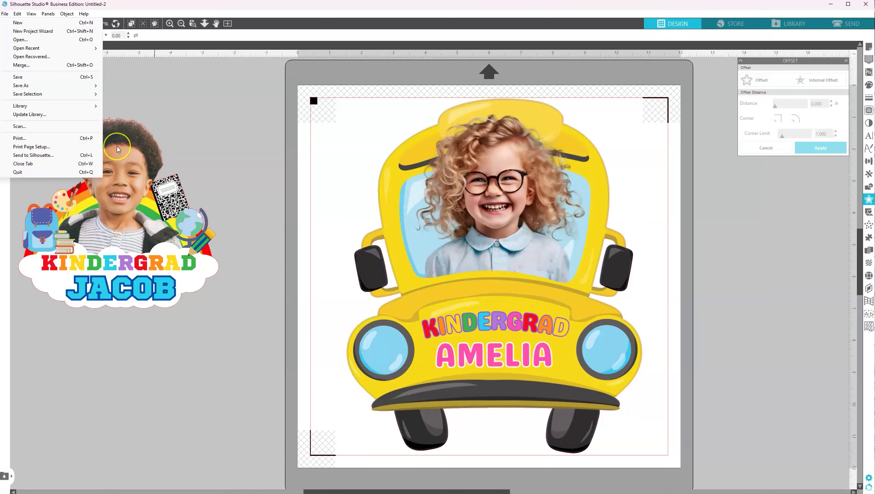
{"action": "left_click", "coordinate": [70, 140]}
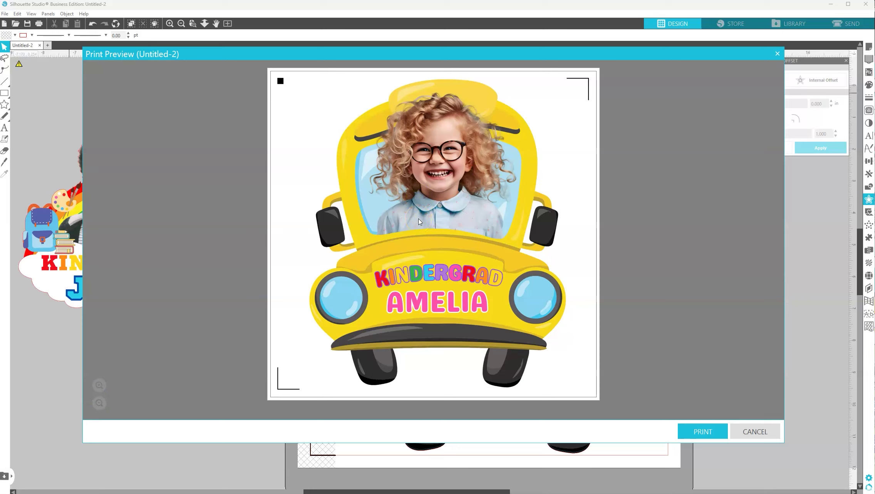
{"action": "left_click", "coordinate": [704, 431]}
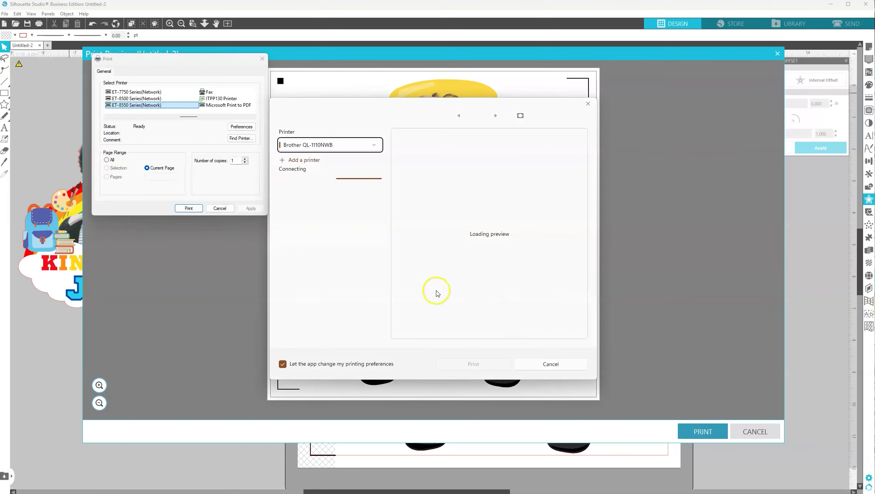
{"action": "left_click", "coordinate": [587, 109]}
{"action": "left_click_drag", "start_coordinate": [166, 59], "coordinate": [313, 103]}
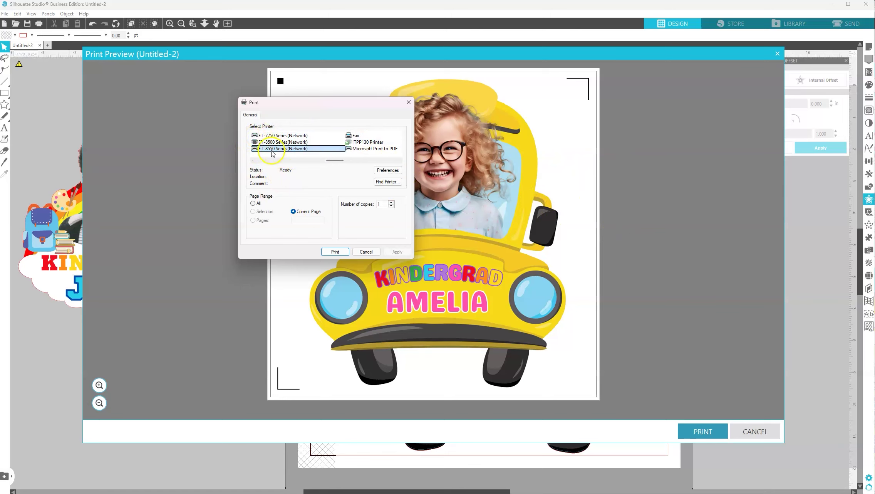
{"action": "left_click", "coordinate": [387, 171]}
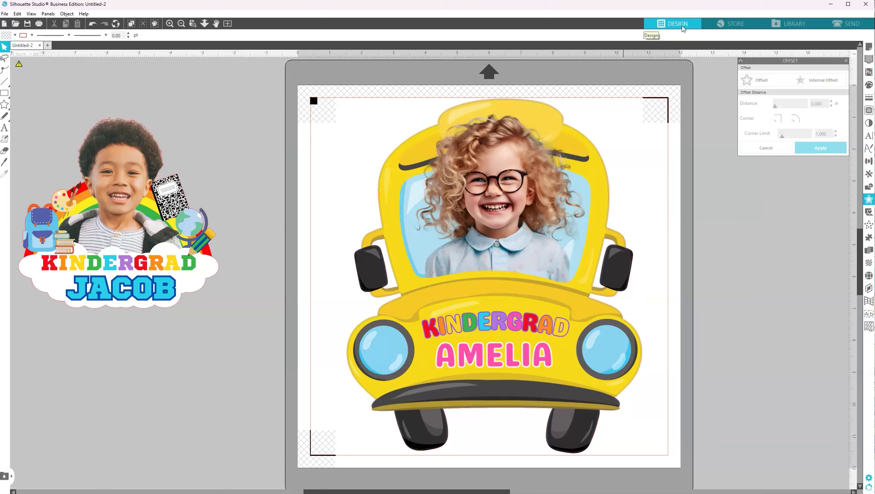
Set up the cut job by line color, with the red outline turned off and the blue offset line left on
{"action": "left_click", "coordinate": [683, 27]}
{"action": "left_click", "coordinate": [842, 24]}
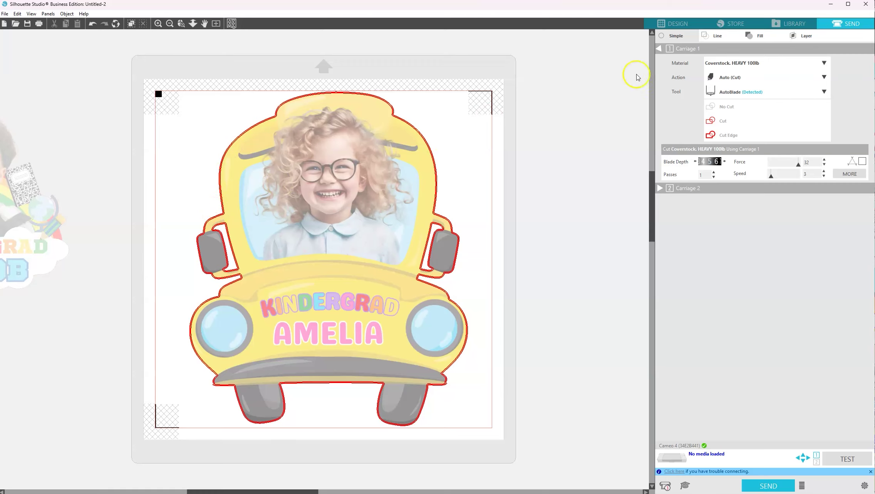
{"action": "left_click", "coordinate": [714, 36]}
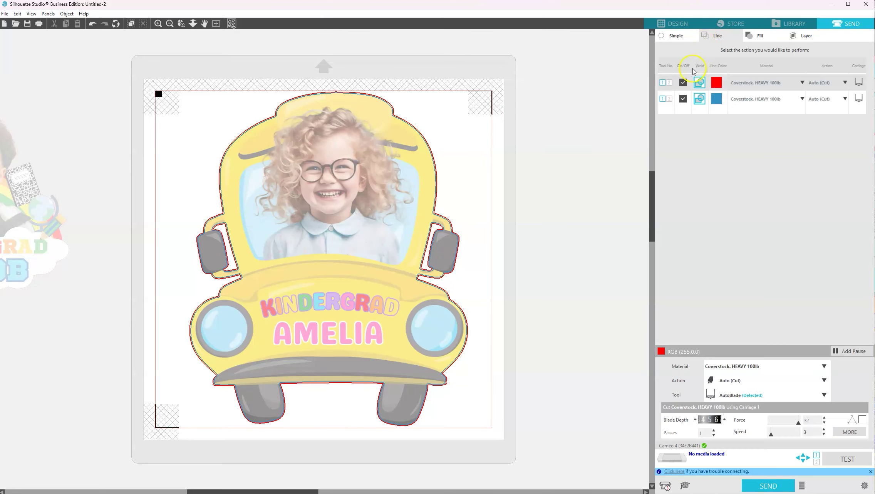
{"action": "left_click", "coordinate": [682, 83]}
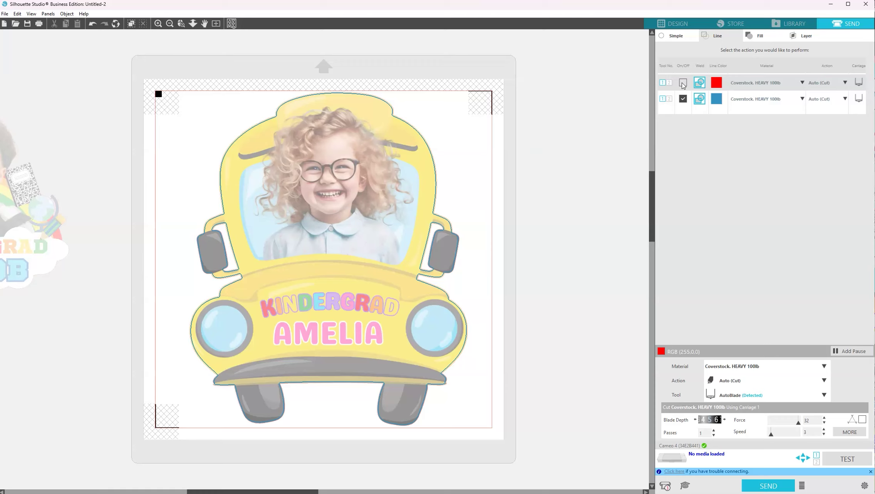
{"action": "left_click", "coordinate": [682, 101]}
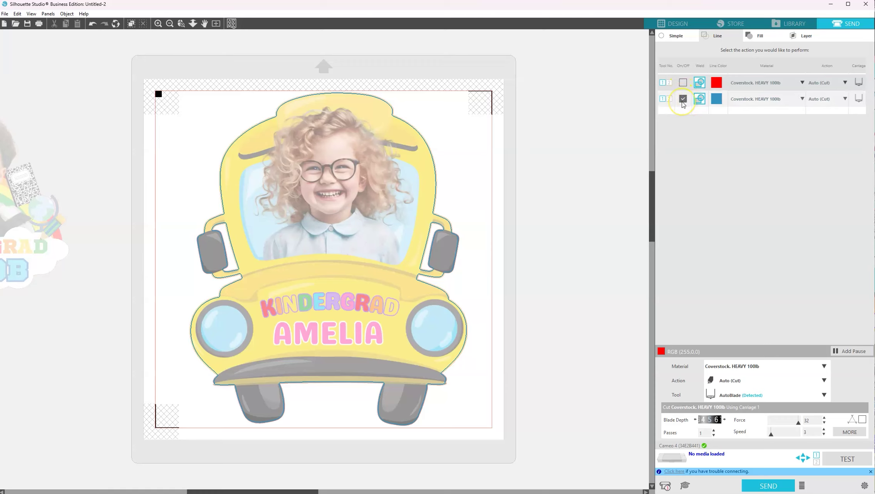